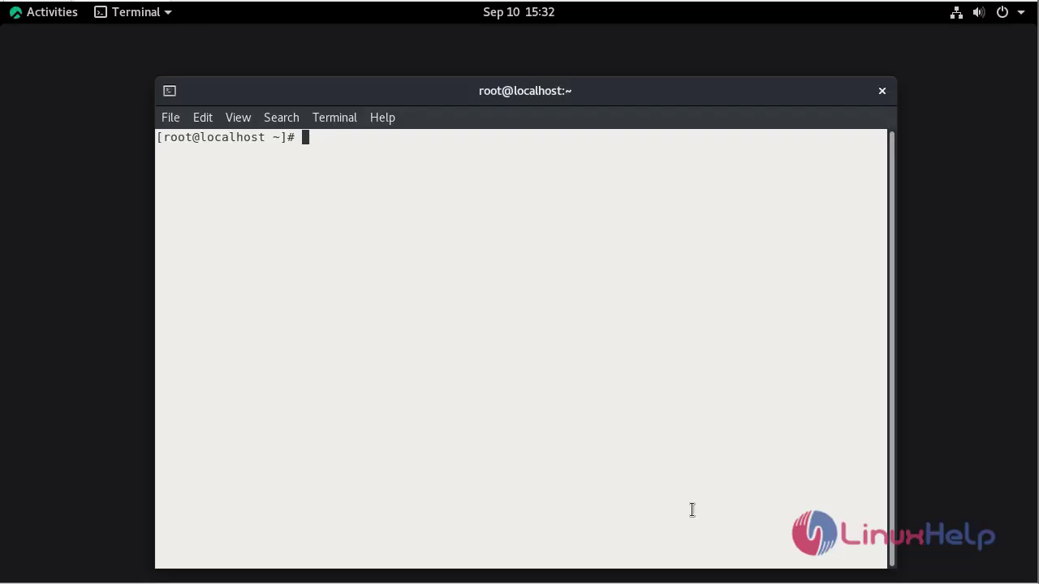
Reboot the machine from the terminal with init 6
type("init ")
type("6")
key("Return")
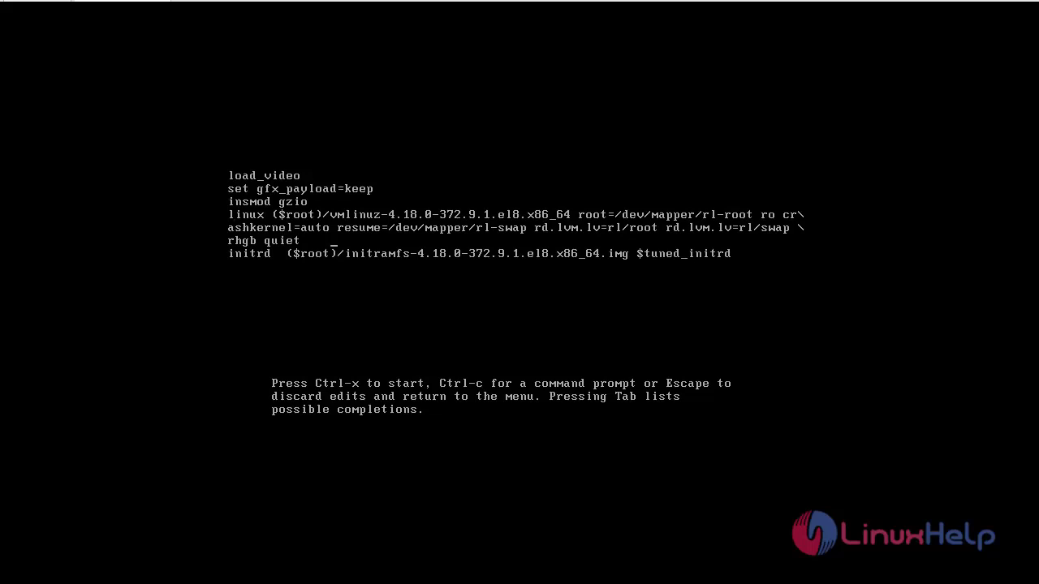
Append rd.break to the kernel line after rhgb quiet
type("rd.")
type("b")
type("reak")
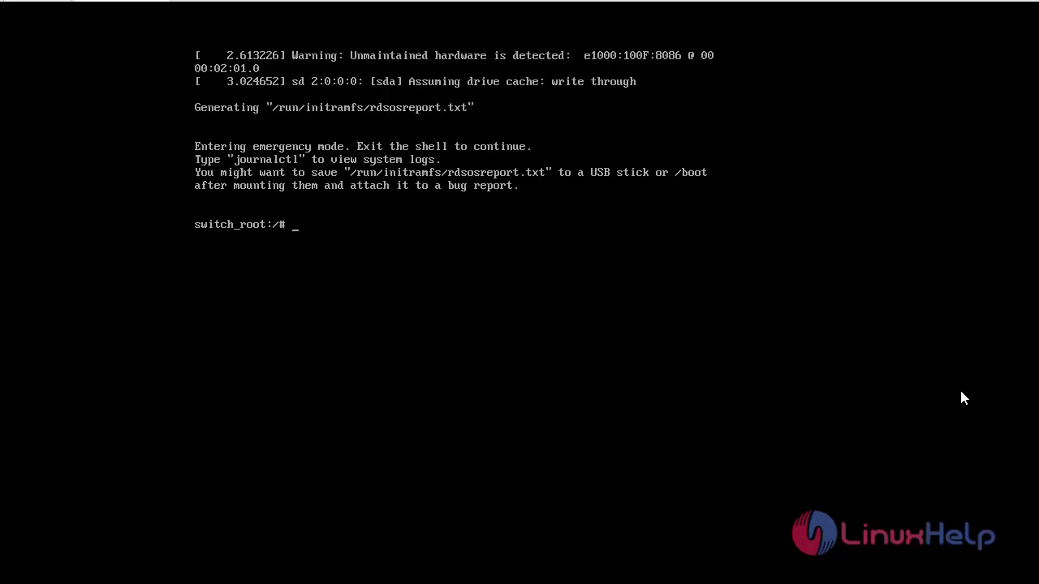
Remount /sysroot read-write with mount -o remount,rw /sysroot/
type("mount -")
type("o remou")
type("nt,")
type("rw /")
type("sy")
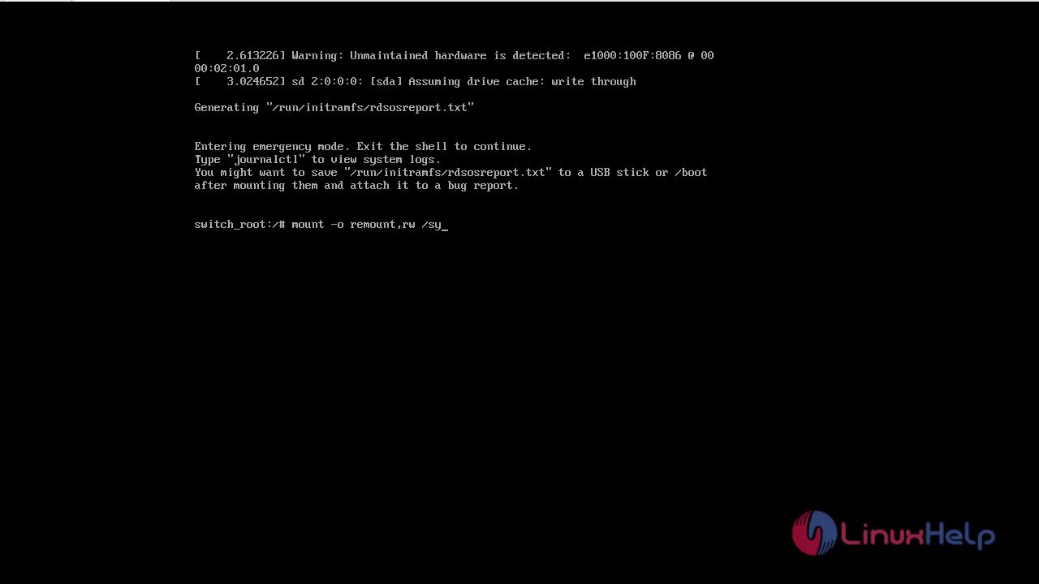
type("sr")
key("Tab")
key("Return")
key("Return")
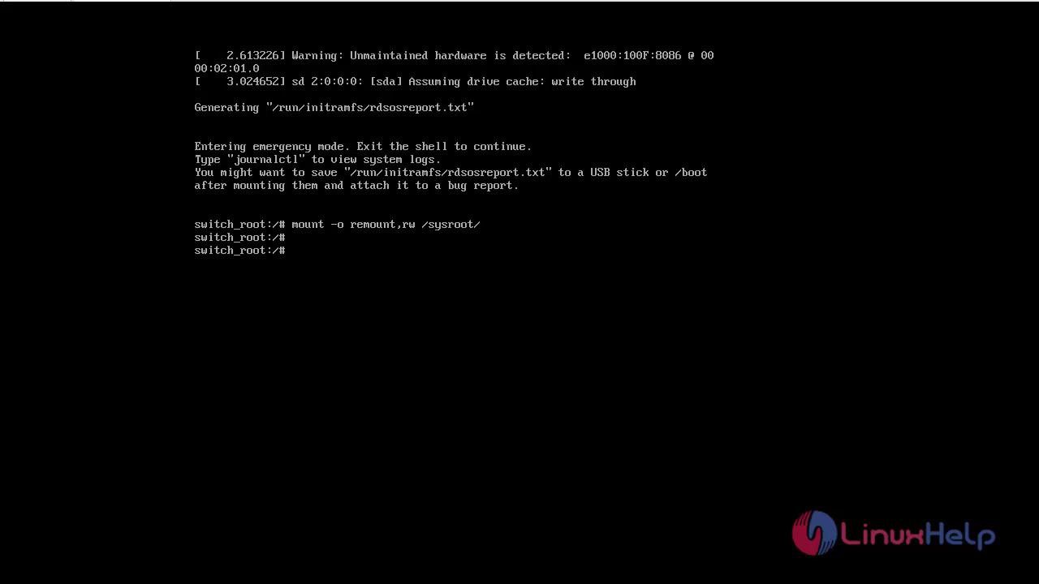
key("Return")
Chroot into the installed system at /sysroot
type("chr")
type("oot")
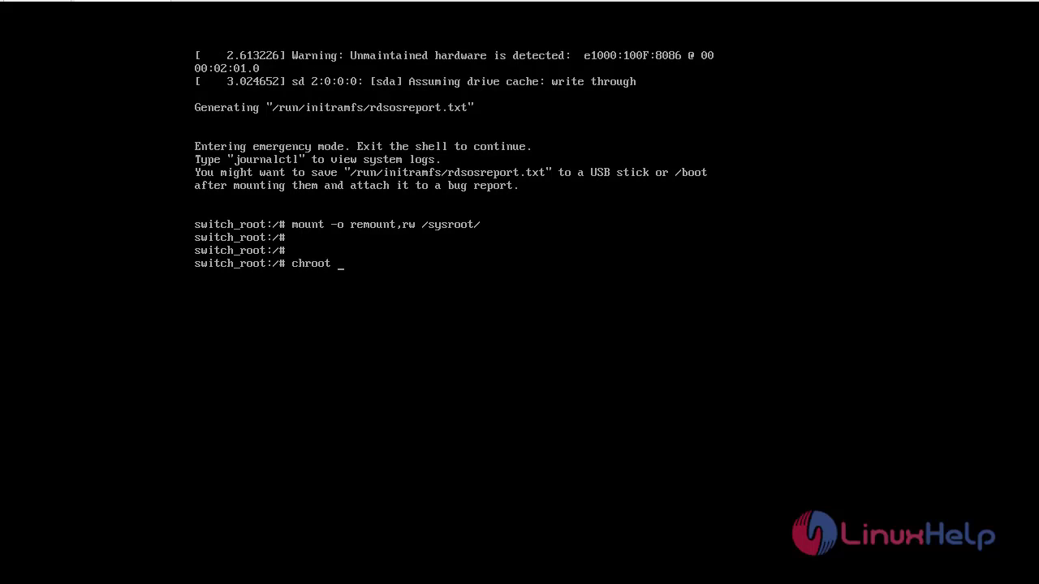
type(" /")
type("sysr")
type("oot")
key("Return")
key("Return")
key("Return")
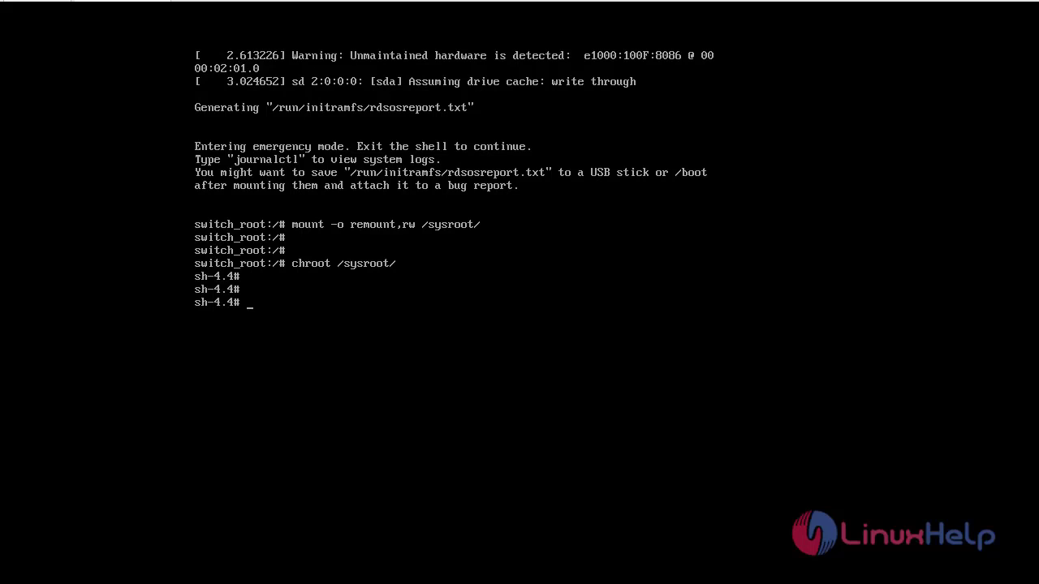
key("Return")
Run passwd and enter the new root password twice
type("pass")
type("s")
key("BackSpace")
type("wd")
key("Return")
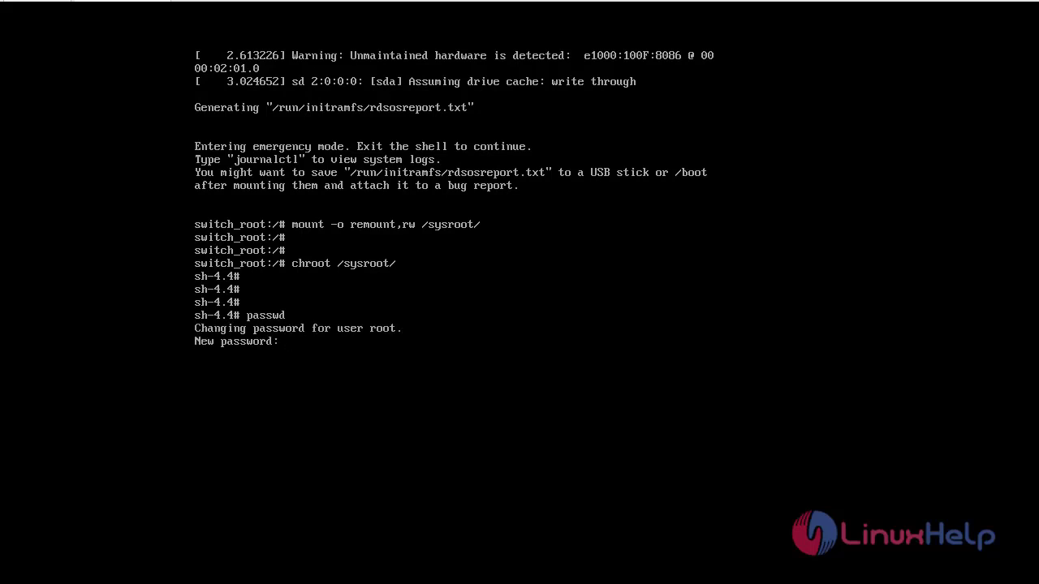
key("Return")
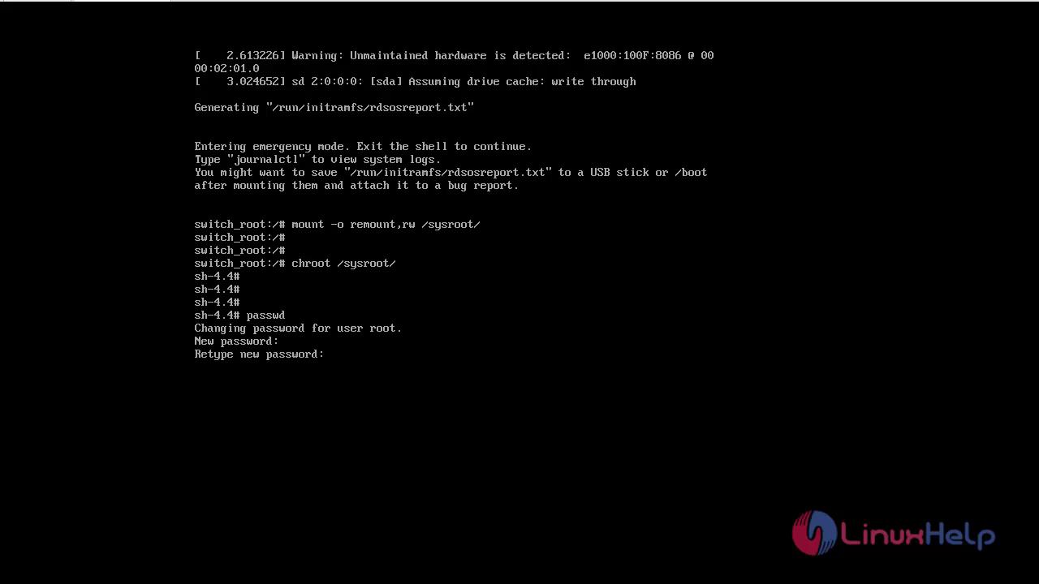
key("Return")
key("Return")
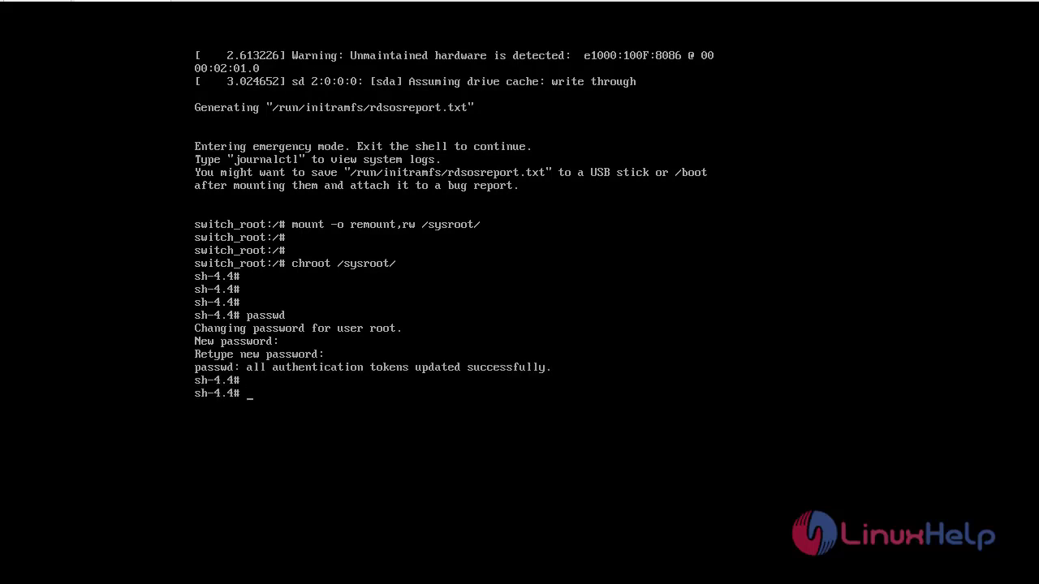
key("Return")
Create the empty file /.outoreload at the filesystem root
type("to")
type("uch /.")
type("out")
type("orel")
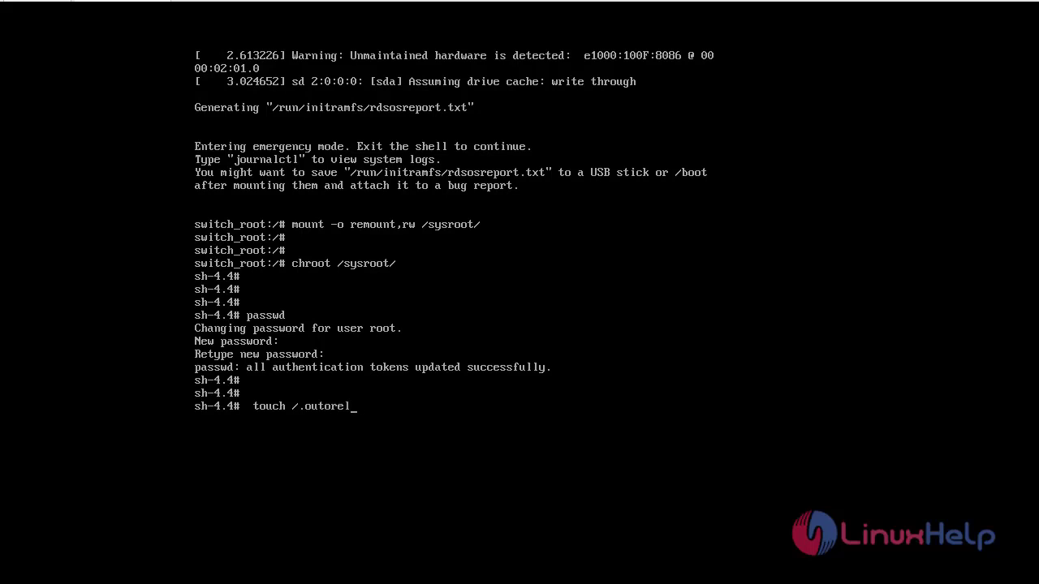
type("oad")
key("Return")
key("Return")
key("Return")
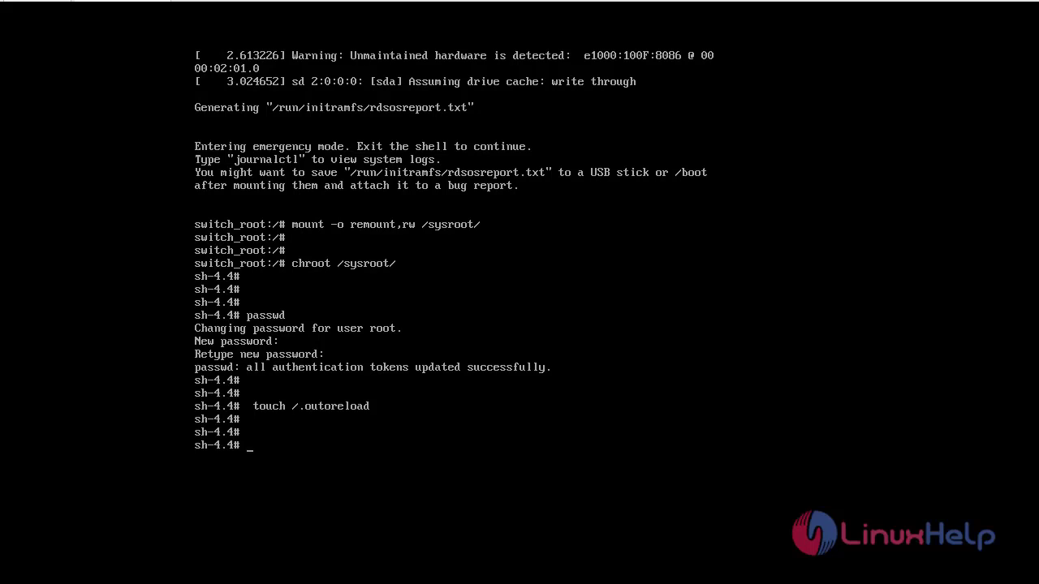
Exit the chroot, then exit the switch_root shell so booting continues
type("exit")
key("Return")
key("Return")
key("Return")
type("ex")
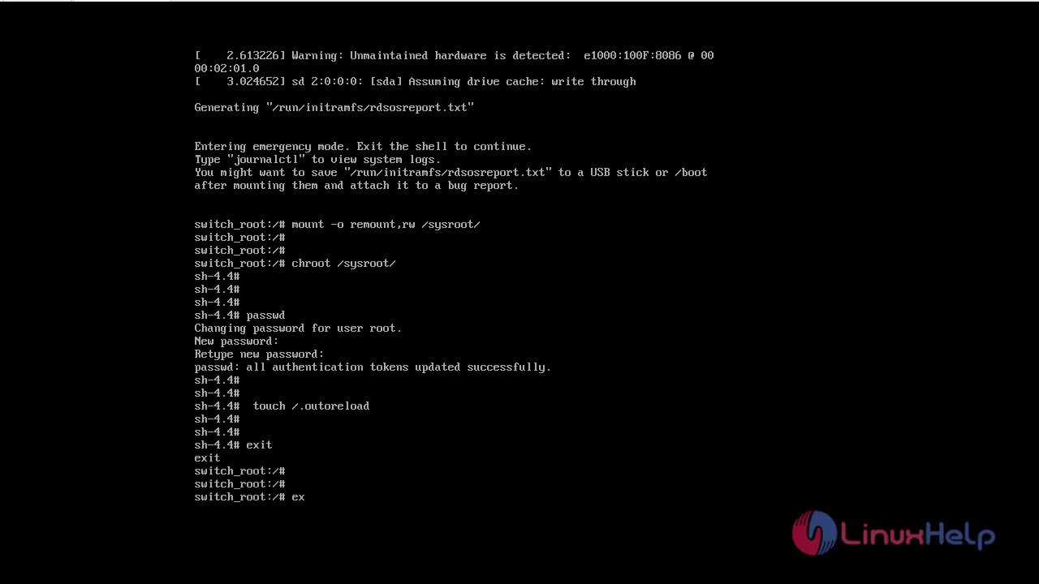
key("Return")
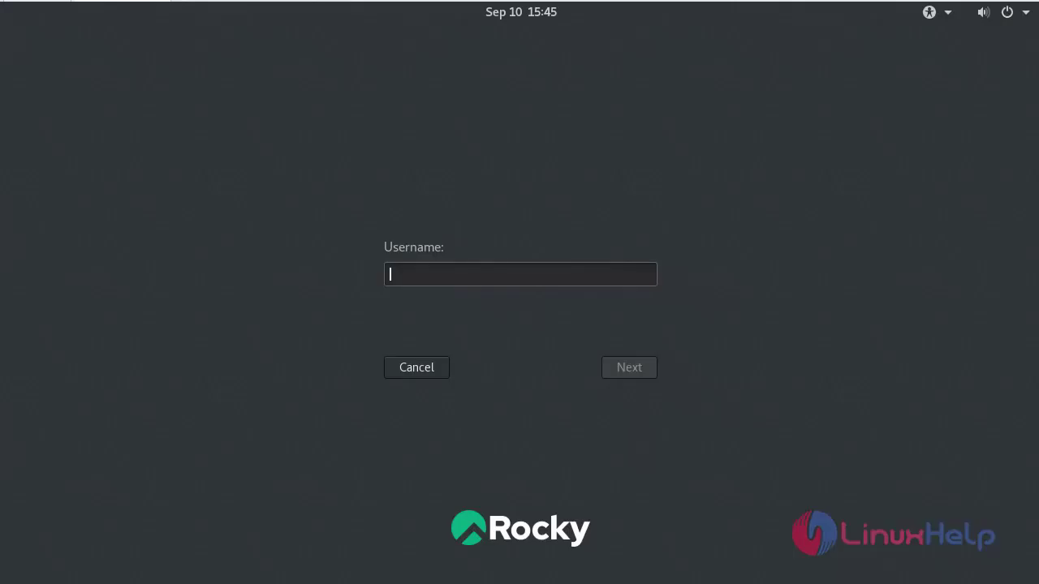
Sign in as username root with the newly set root password
key("Return")
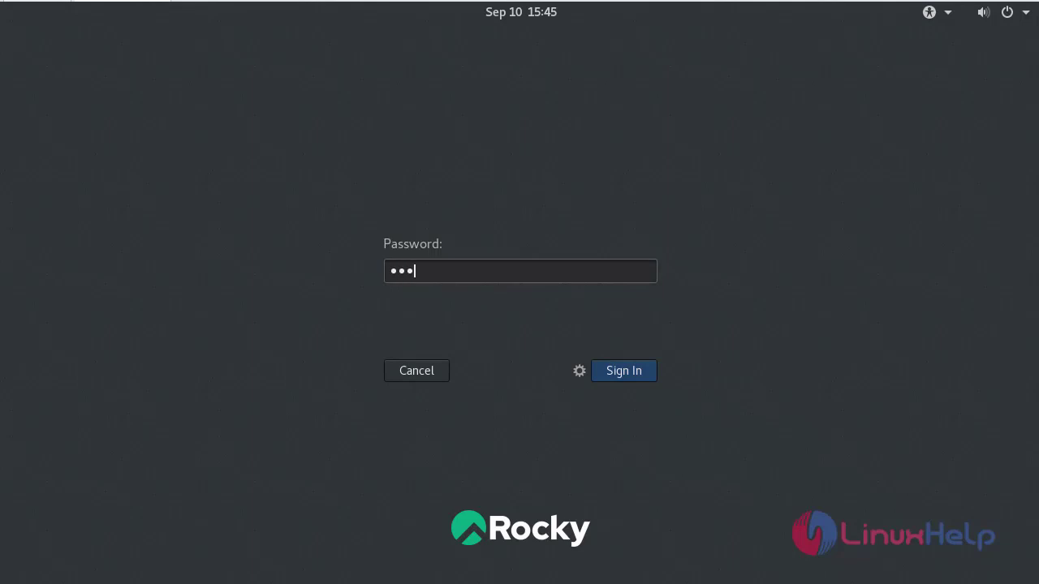
key("Return")
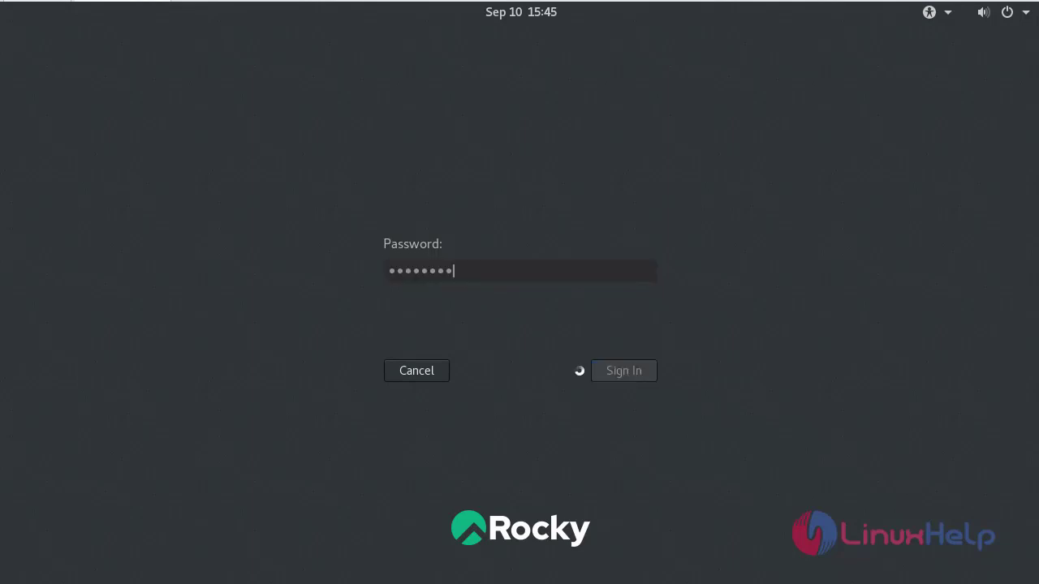